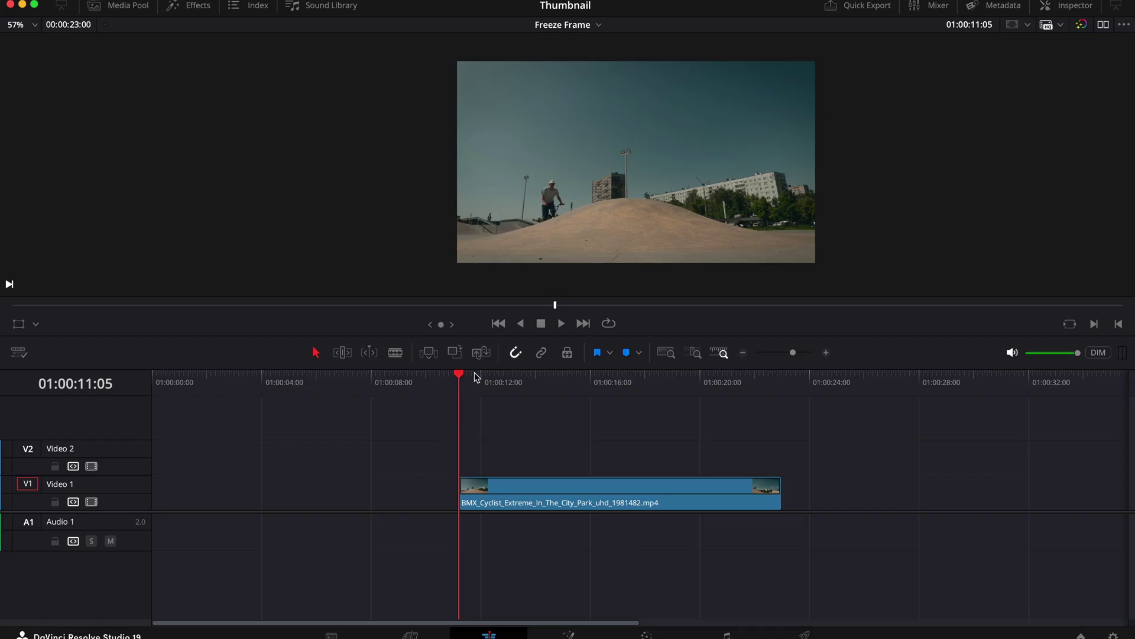
Park on the mid-air jump frame and duplicate the BMX clip onto Video 2.
{"action": "left_click_drag", "start_coordinate": [476, 376], "coordinate": [614, 386]}
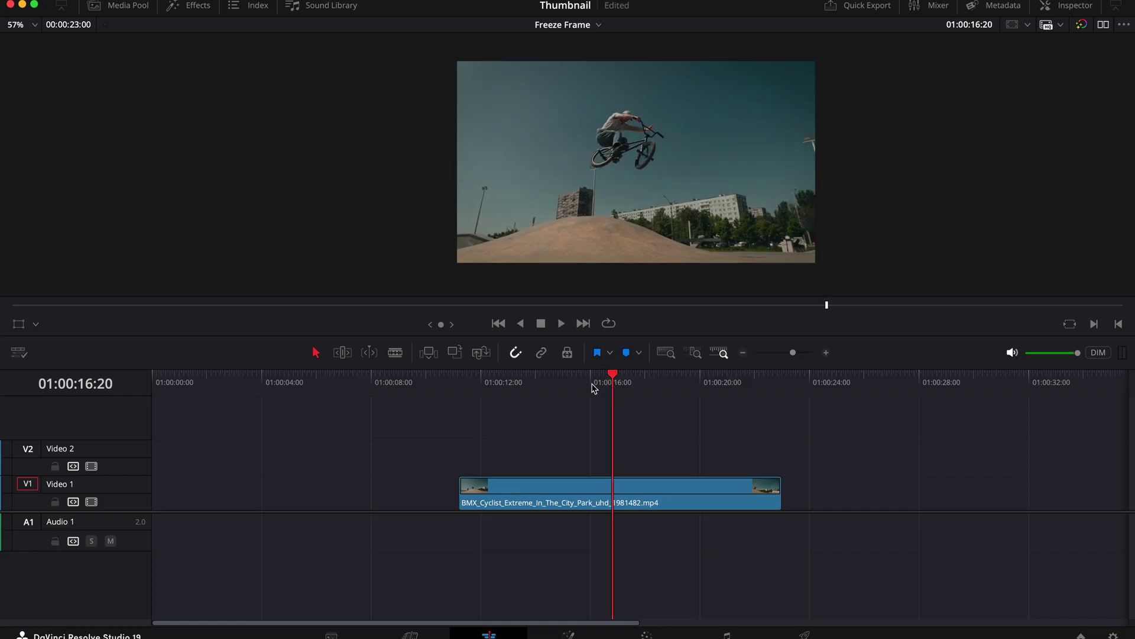
{"action": "left_click", "coordinate": [512, 504]}
{"action": "left_click_drag", "start_coordinate": [513, 501], "coordinate": [518, 471], "text": "alt"}
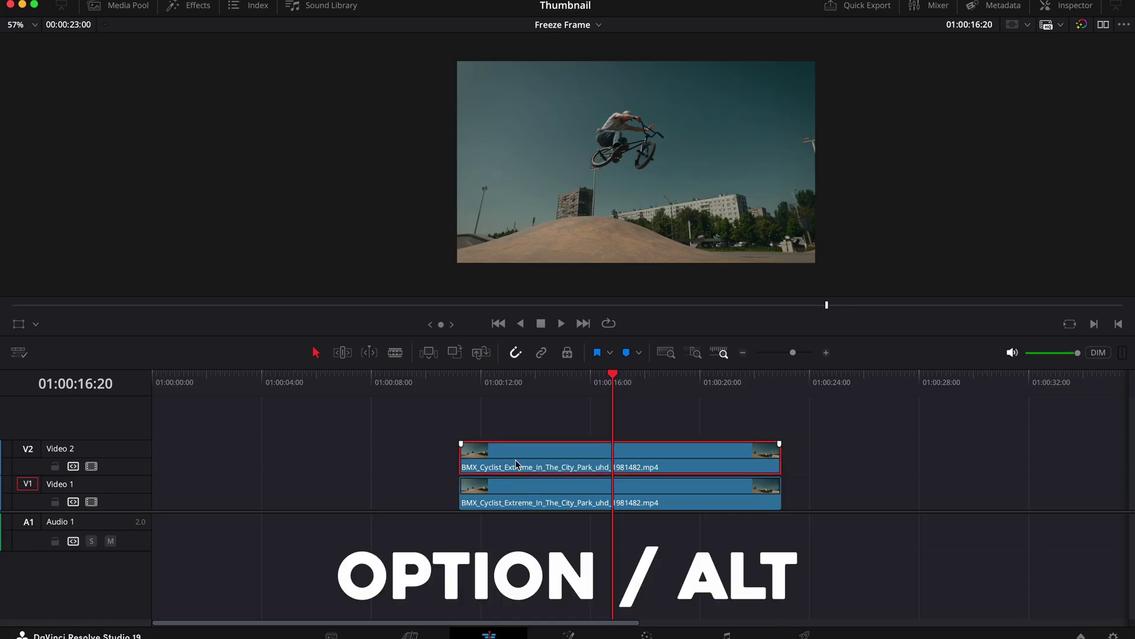
Apply a Freeze Frame speed change to the Video 2 copy at the current frame.
{"action": "key", "text": "super+r"}
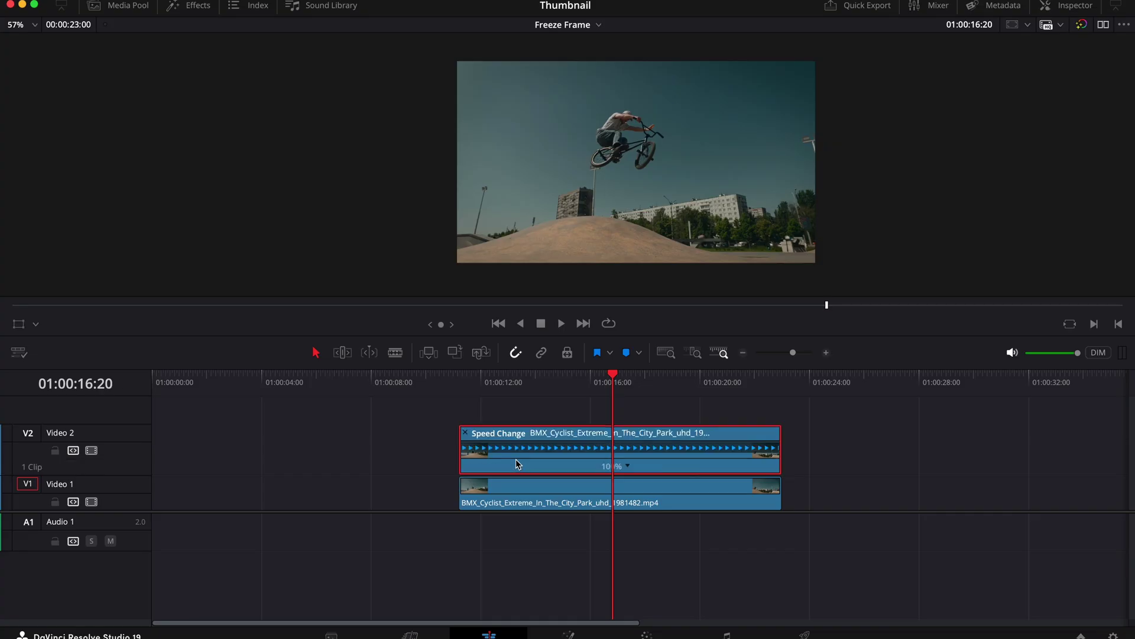
{"action": "left_click", "coordinate": [628, 468]}
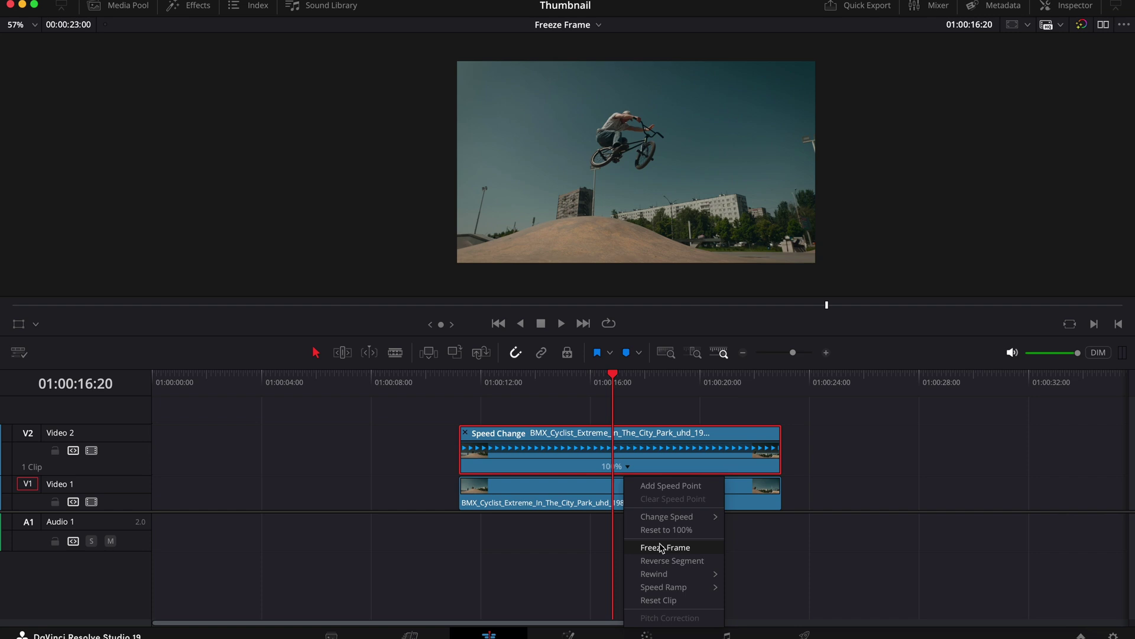
{"action": "left_click", "coordinate": [661, 547]}
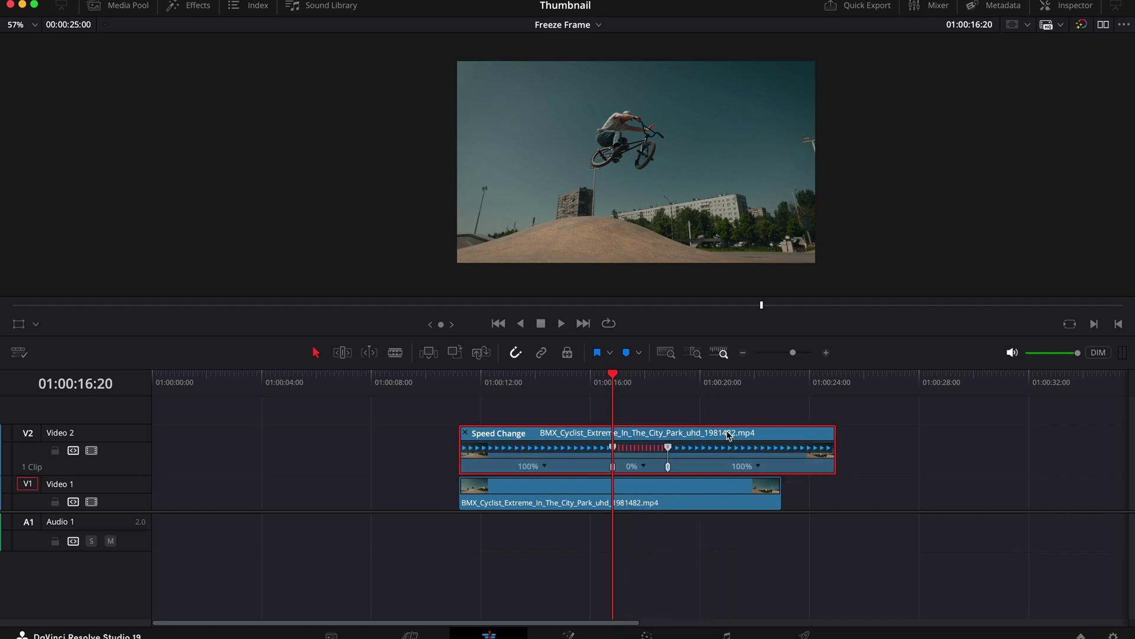
Slide the Video 2 copy earlier and trim both edges so only the freeze remains, ending at the playhead.
{"action": "mouse_move", "coordinate": [727, 435]}
{"action": "left_mouse_down"}
{"action": "mouse_move", "coordinate": [562, 434]}
{"action": "mouse_move", "coordinate": [634, 451]}
{"action": "left_mouse_up"}
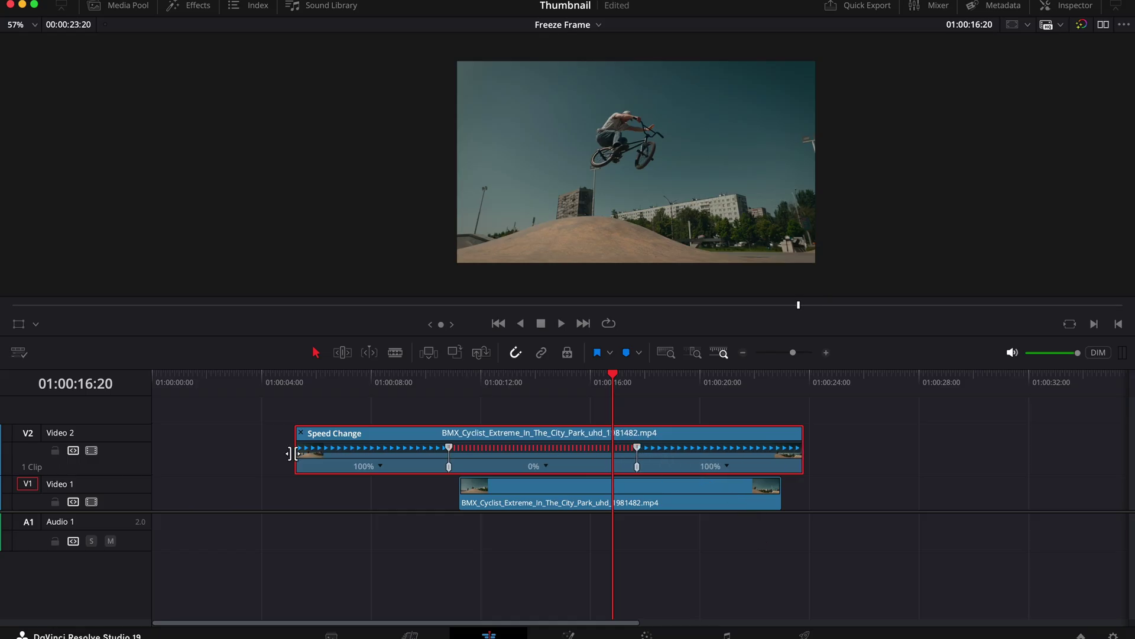
{"action": "left_click_drag", "start_coordinate": [289, 453], "coordinate": [453, 451]}
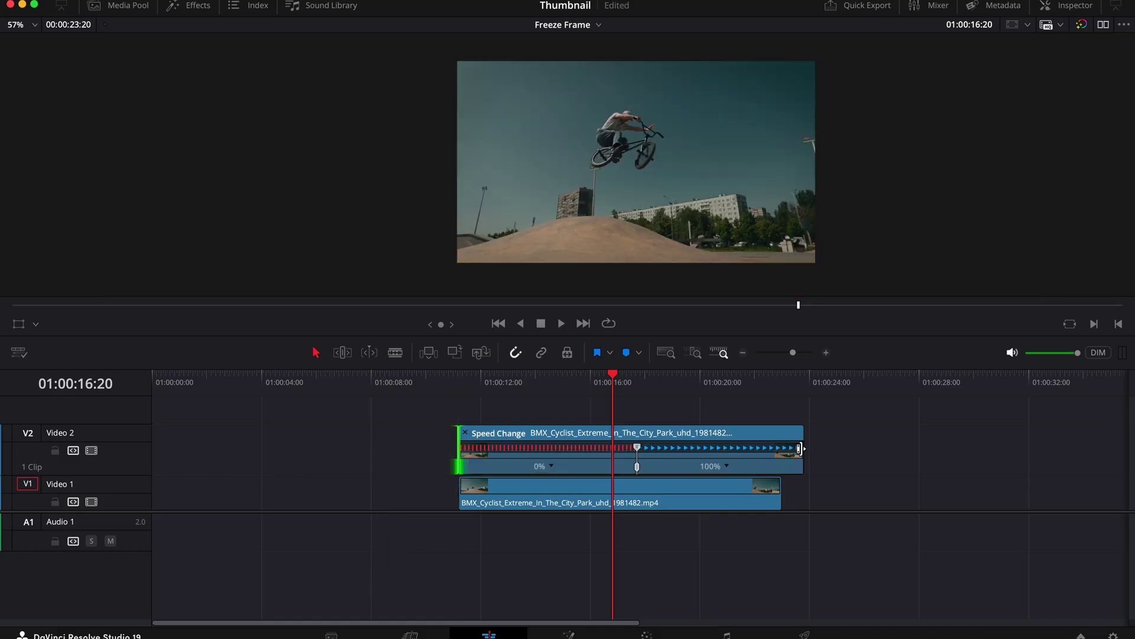
{"action": "left_click_drag", "start_coordinate": [801, 448], "coordinate": [616, 454]}
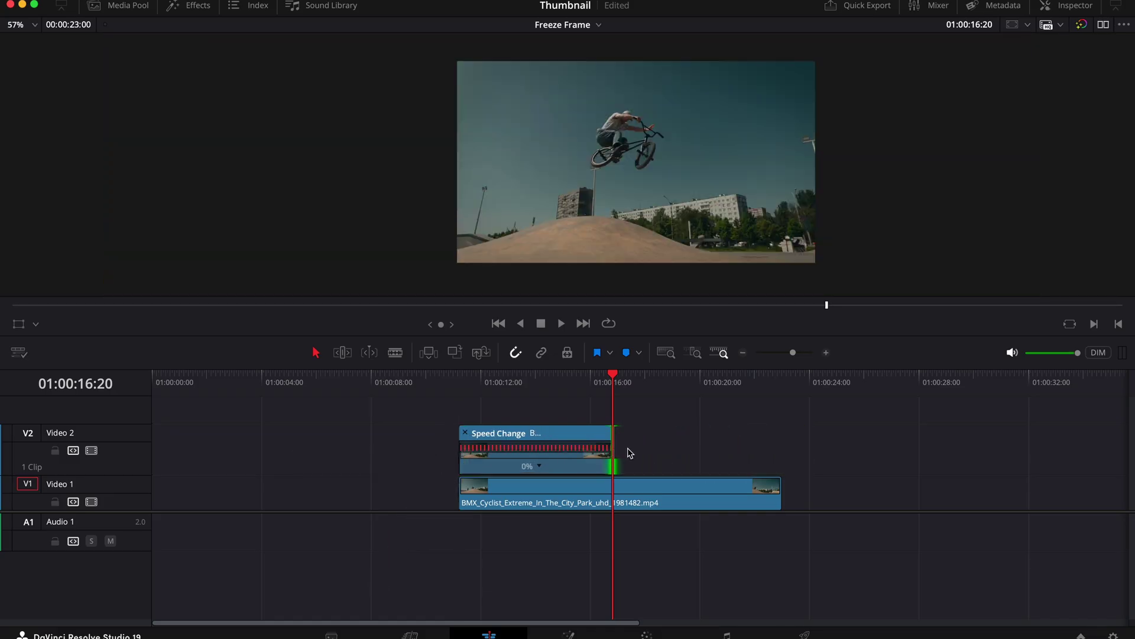
{"action": "left_click_drag", "start_coordinate": [458, 385], "coordinate": [613, 385]}
Take the frozen Video 2 clip into the Color page and start a power window mask.
{"action": "left_click", "coordinate": [494, 464]}
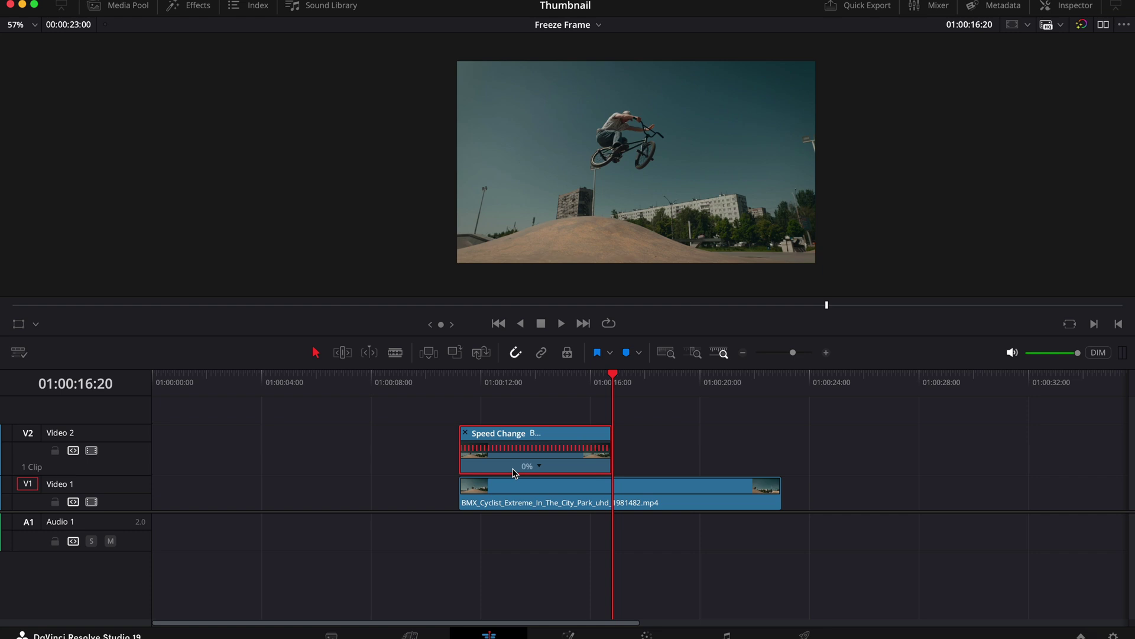
{"action": "left_click", "coordinate": [647, 636]}
{"action": "left_click", "coordinate": [36, 363]}
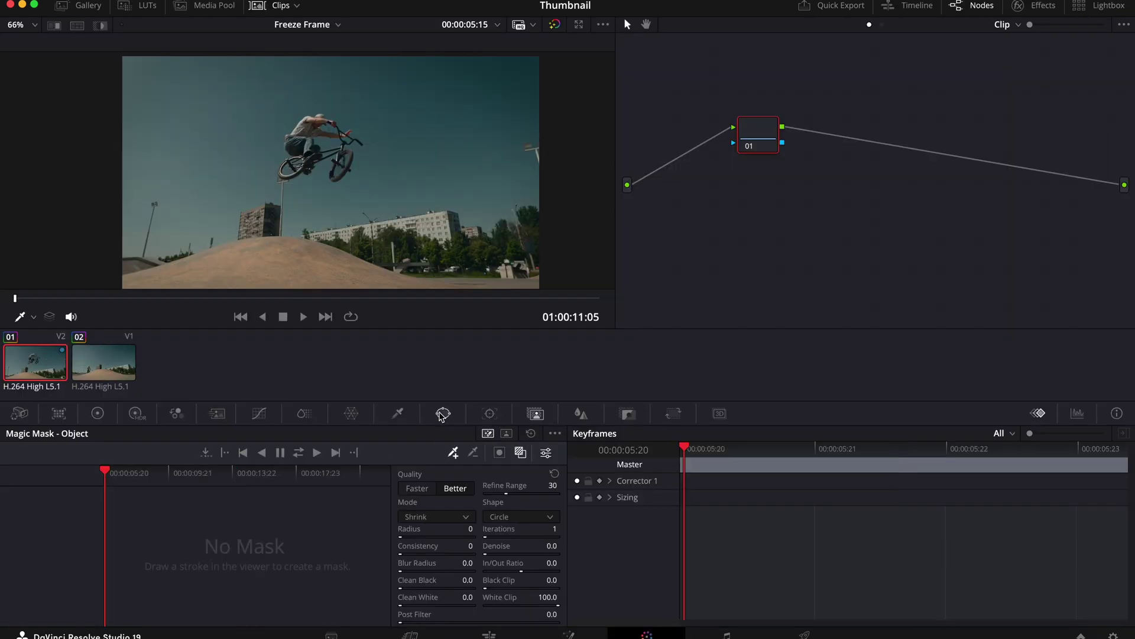
{"action": "left_click", "coordinate": [442, 414]}
{"action": "left_click", "coordinate": [30, 589]}
{"action": "scroll", "coordinate": [307, 153], "scroll_direction": "up", "scroll_amount": 2}
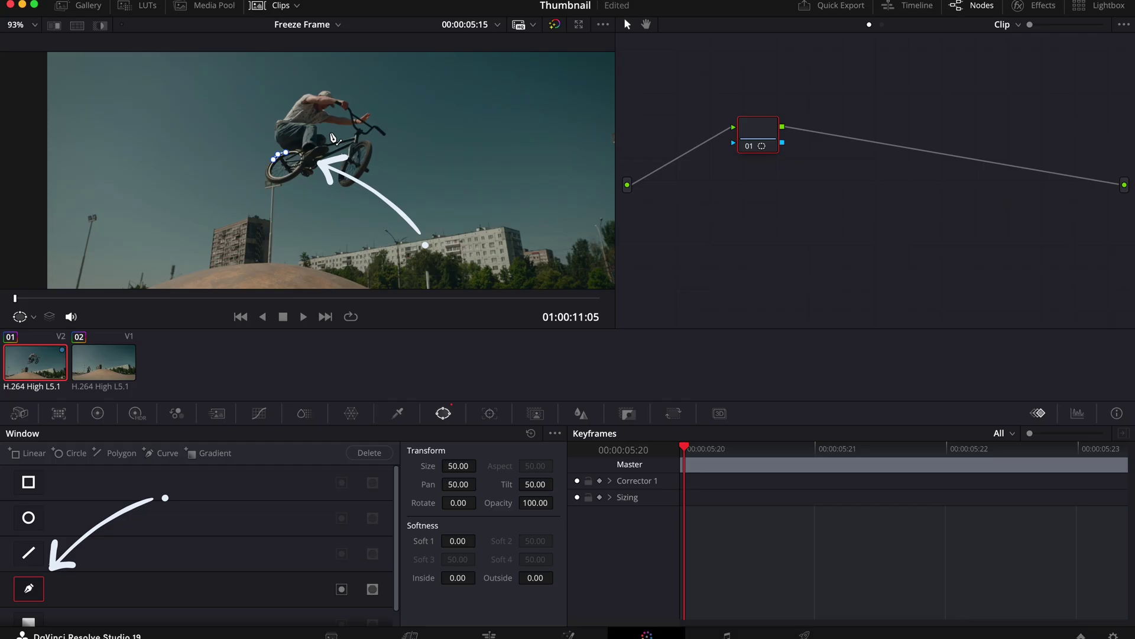
Magic Mask the rider, subtract the area below him, and add an Alpha Output to the grade.
{"action": "left_click", "coordinate": [535, 414]}
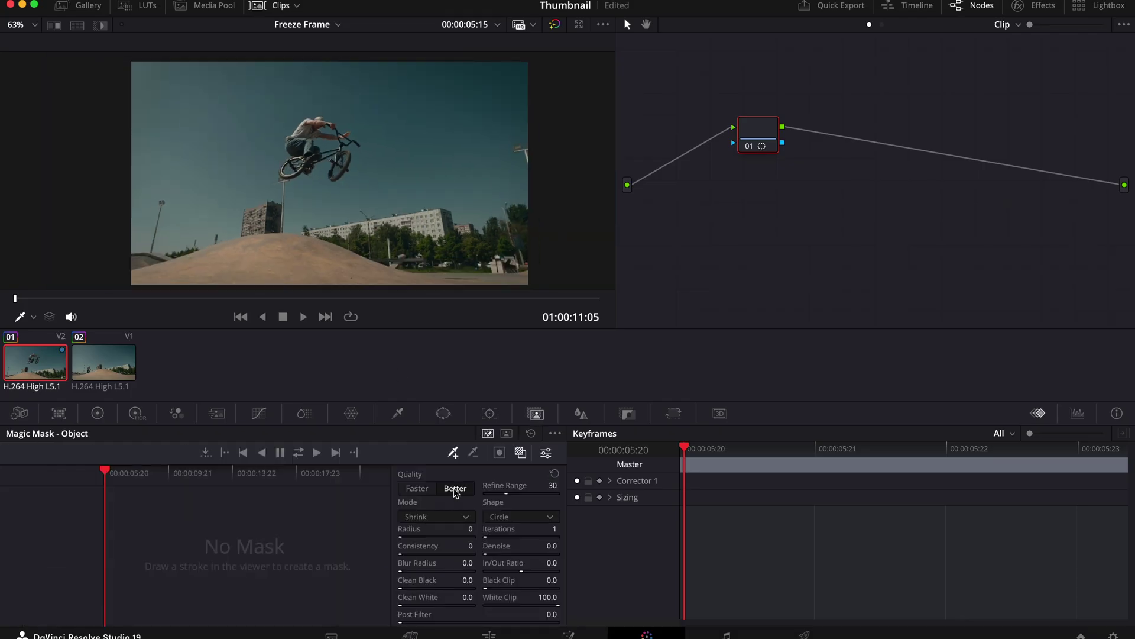
{"action": "left_click_drag", "start_coordinate": [325, 117], "coordinate": [364, 152]}
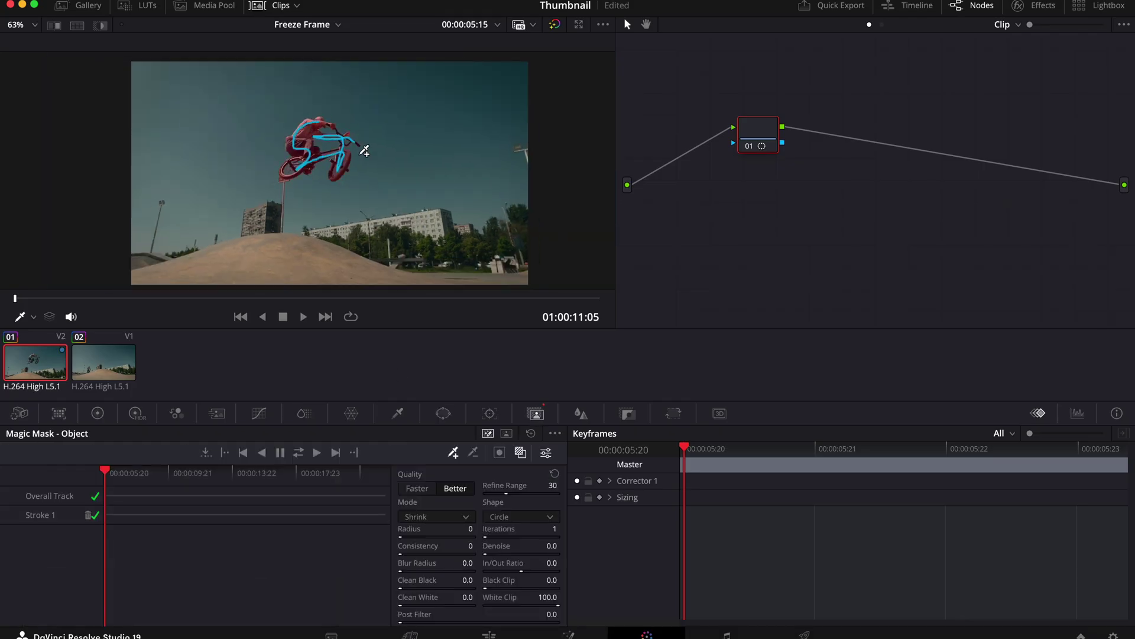
{"action": "left_click", "coordinate": [473, 452]}
{"action": "left_click_drag", "start_coordinate": [287, 214], "coordinate": [284, 223]}
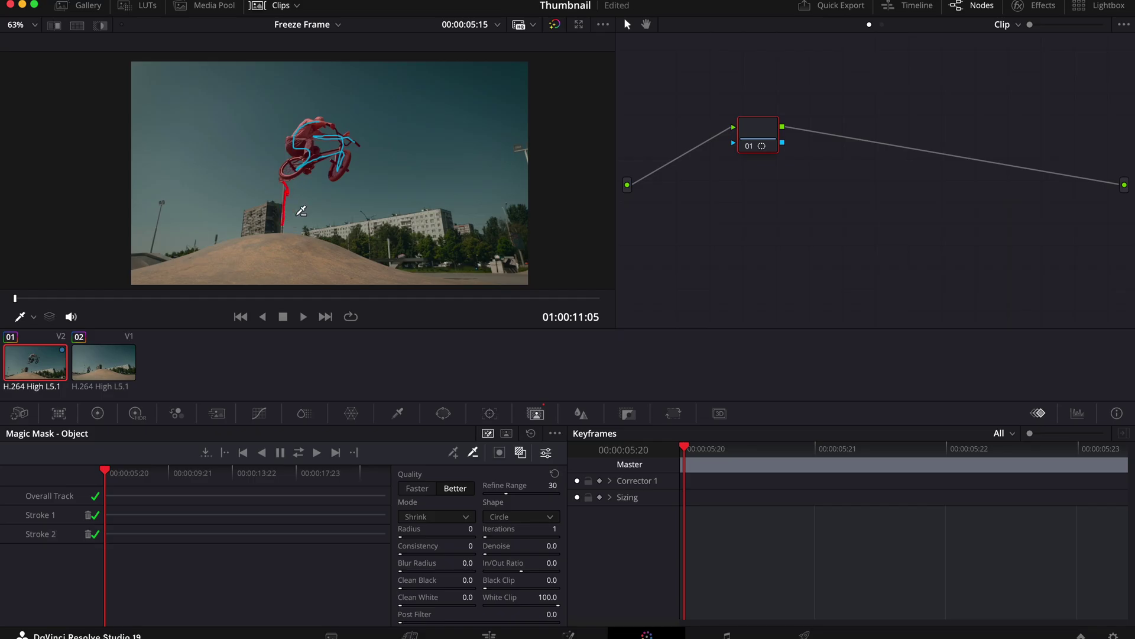
{"action": "right_click", "coordinate": [816, 200]}
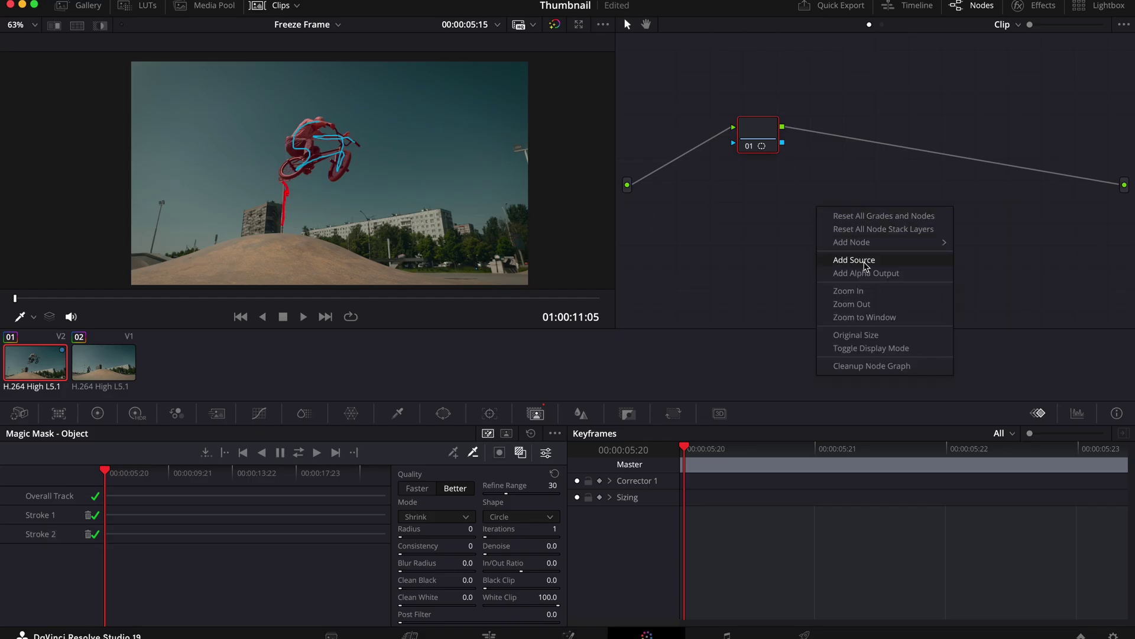
{"action": "left_click", "coordinate": [867, 271]}
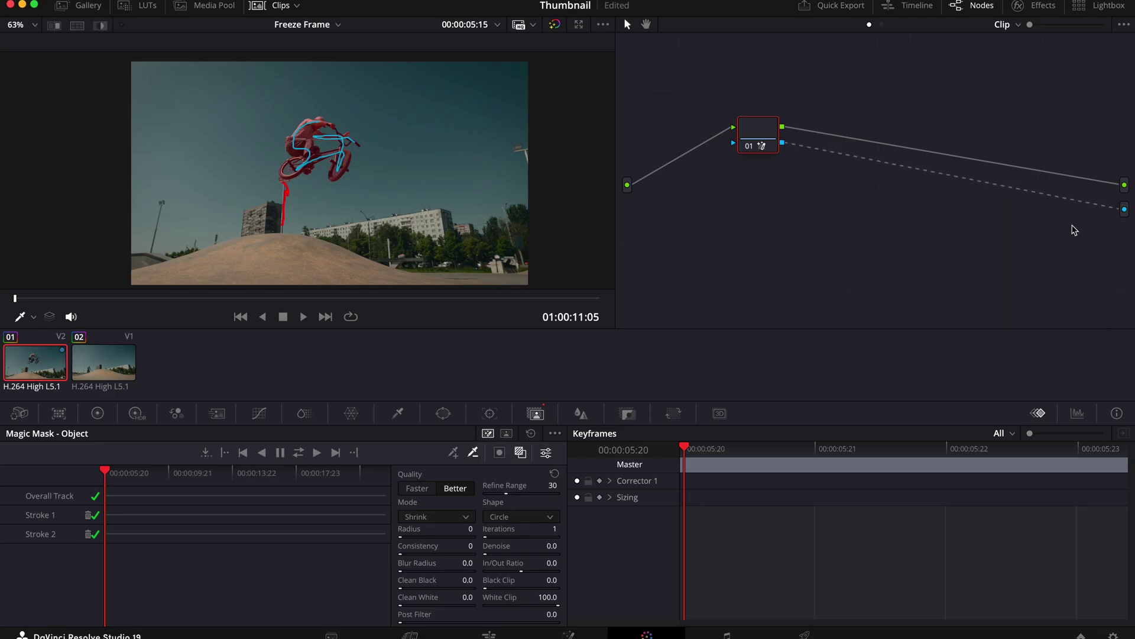
Back on the Edit page, preview the freeze and duplicate the Video 1 clip onto a new Video 3 track.
{"action": "left_click", "coordinate": [489, 635]}
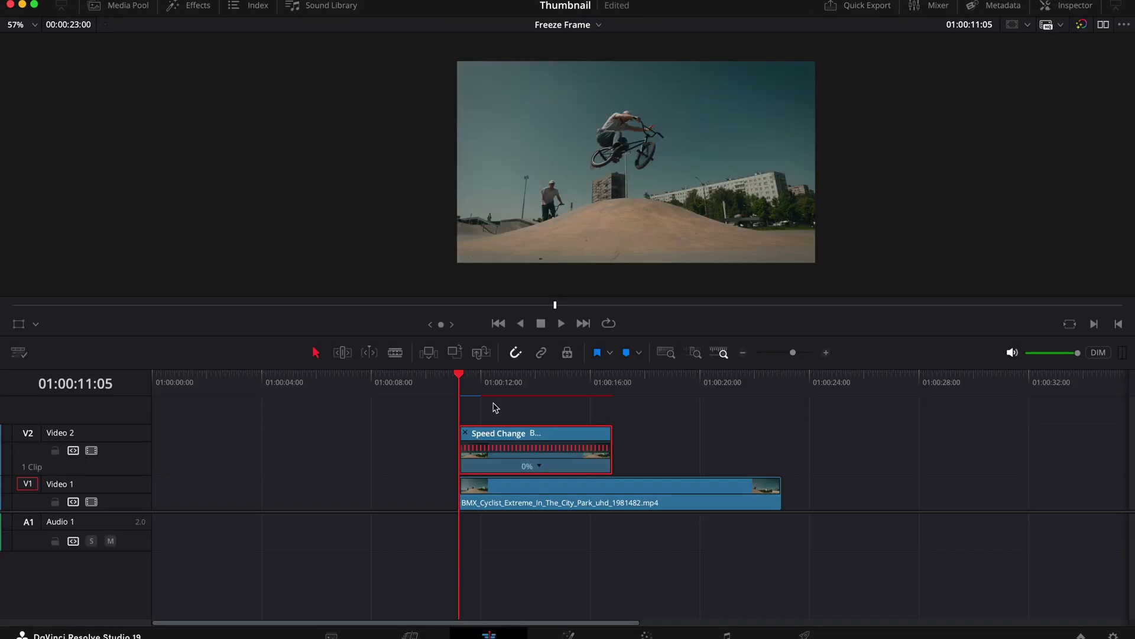
{"action": "mouse_move", "coordinate": [461, 376]}
{"action": "left_mouse_down"}
{"action": "mouse_move", "coordinate": [598, 386]}
{"action": "mouse_move", "coordinate": [459, 393]}
{"action": "mouse_move", "coordinate": [551, 385]}
{"action": "left_mouse_up"}
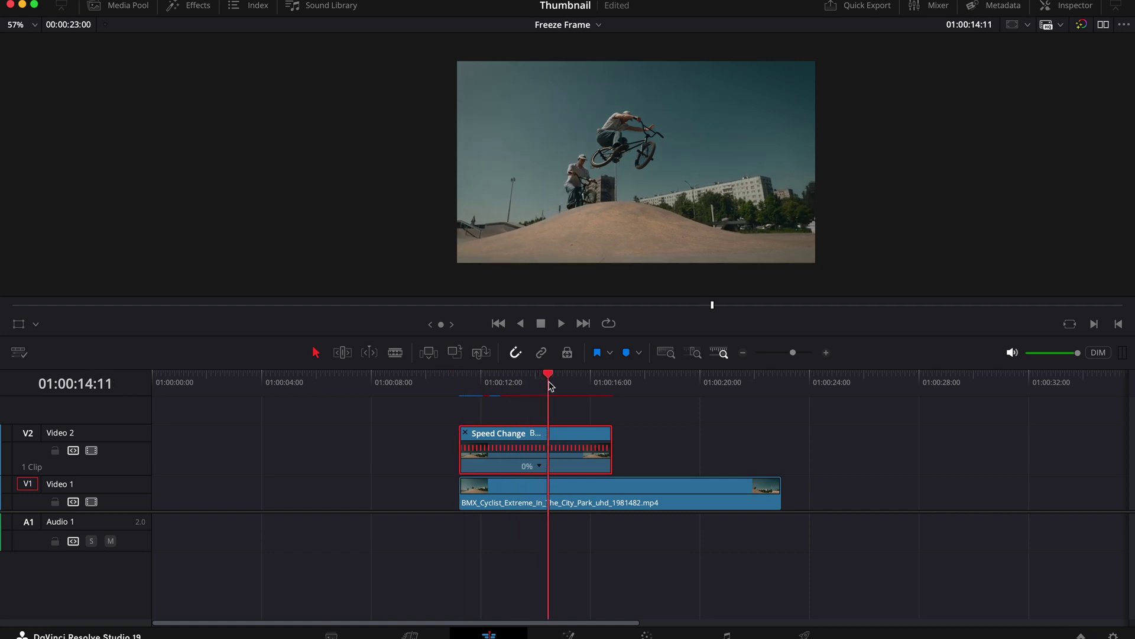
{"action": "left_click", "coordinate": [519, 485]}
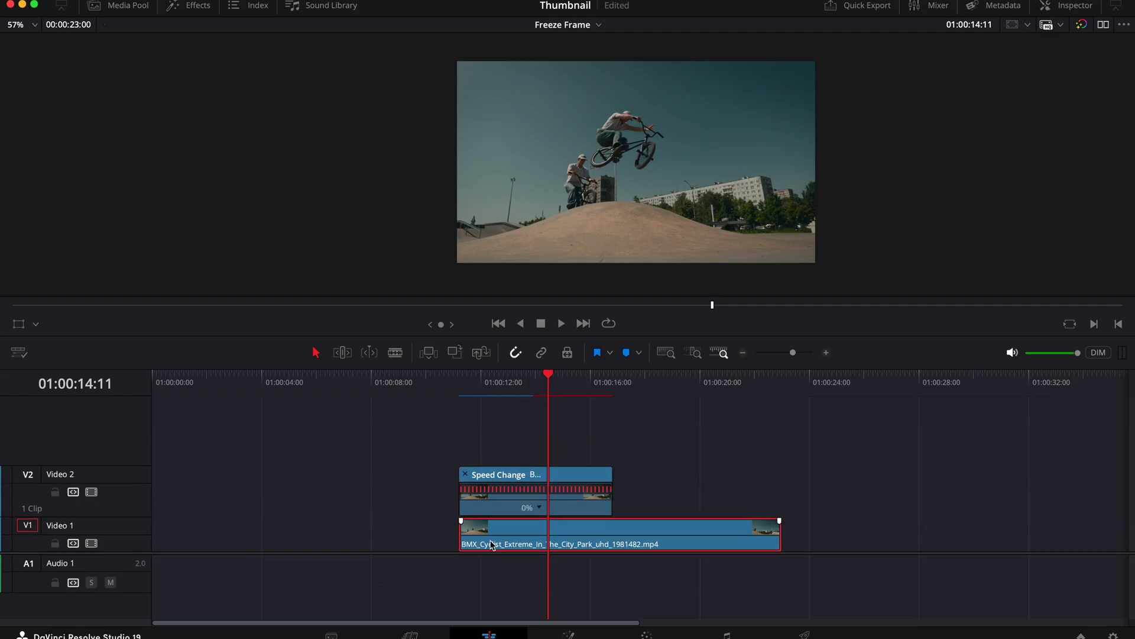
{"action": "left_click_drag", "start_coordinate": [493, 541], "coordinate": [492, 459]}
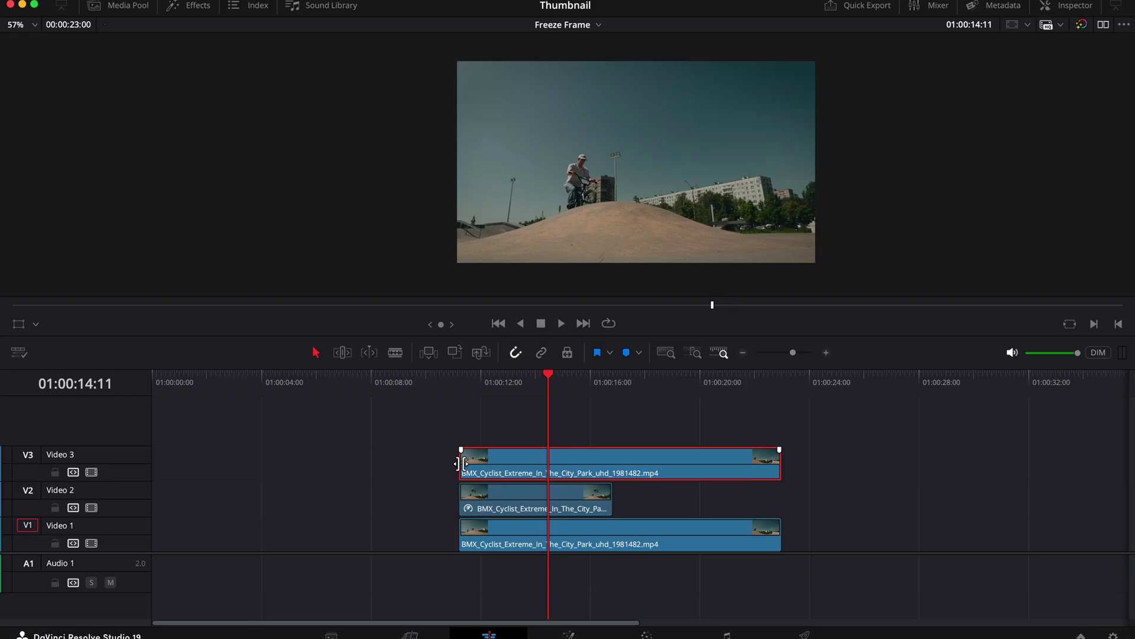
Trim the Video 3 copy to start at the playhead and end with the freeze clip.
{"action": "left_click_drag", "start_coordinate": [461, 462], "coordinate": [546, 465]}
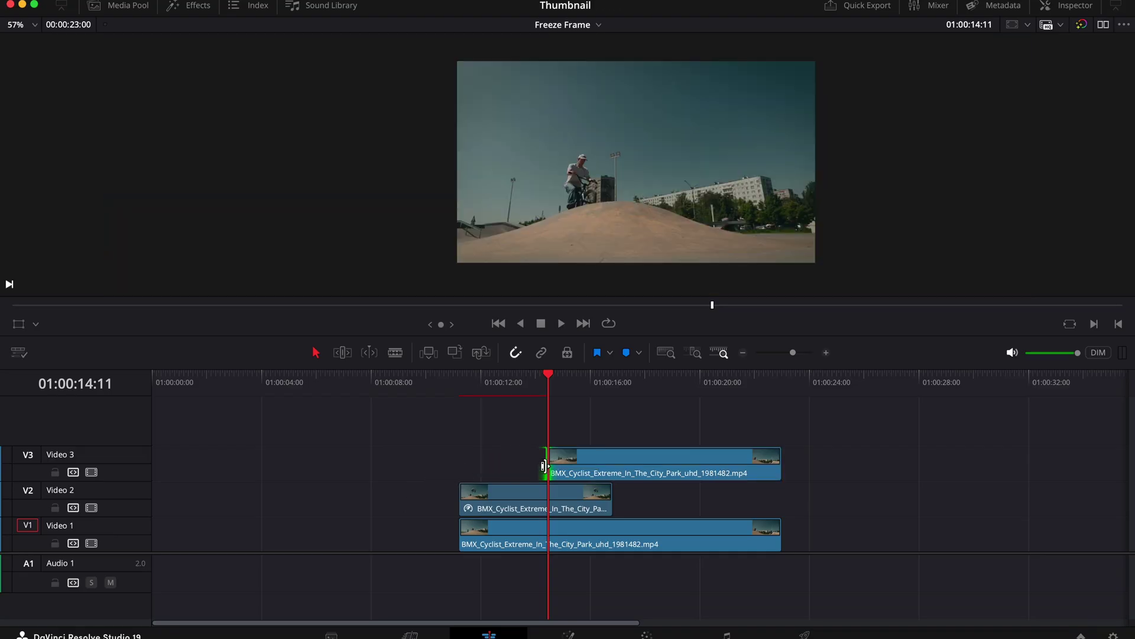
{"action": "left_click_drag", "start_coordinate": [781, 464], "coordinate": [612, 464]}
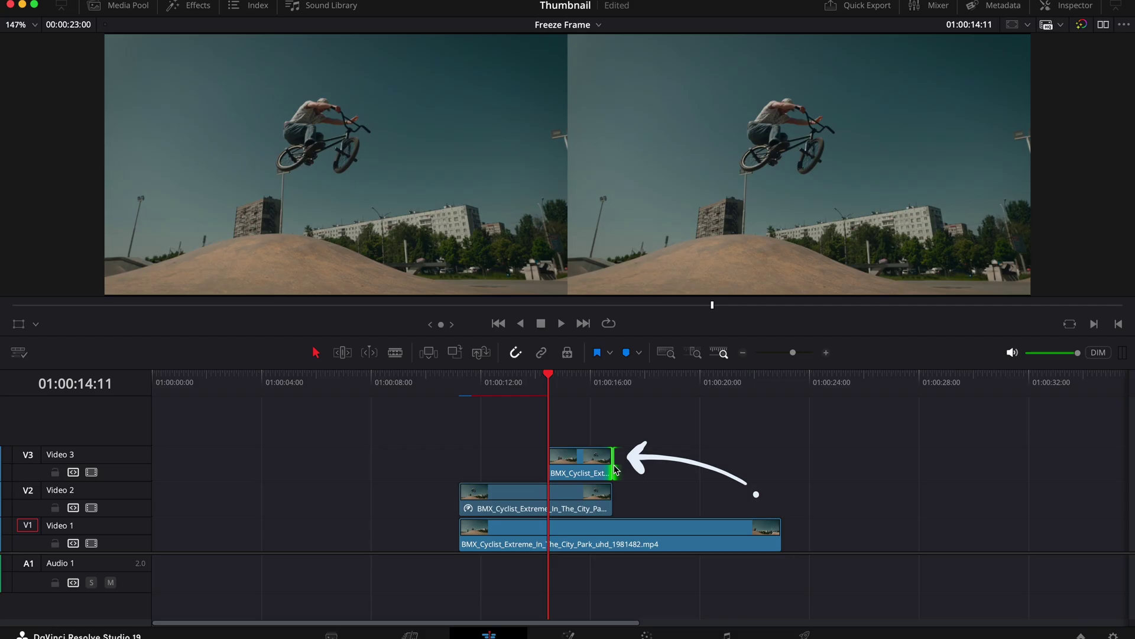
On the Color page, paint Magic Mask strokes over the moving rider and track them through the clip.
{"action": "key", "text": "shift+6"}
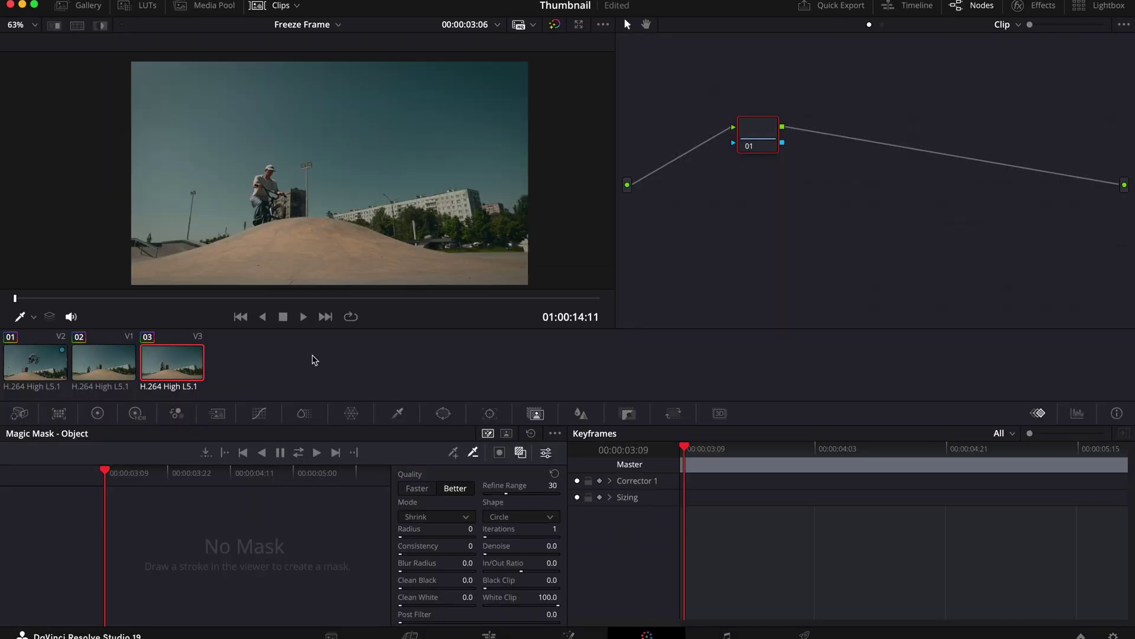
{"action": "left_click_drag", "start_coordinate": [275, 166], "coordinate": [285, 249]}
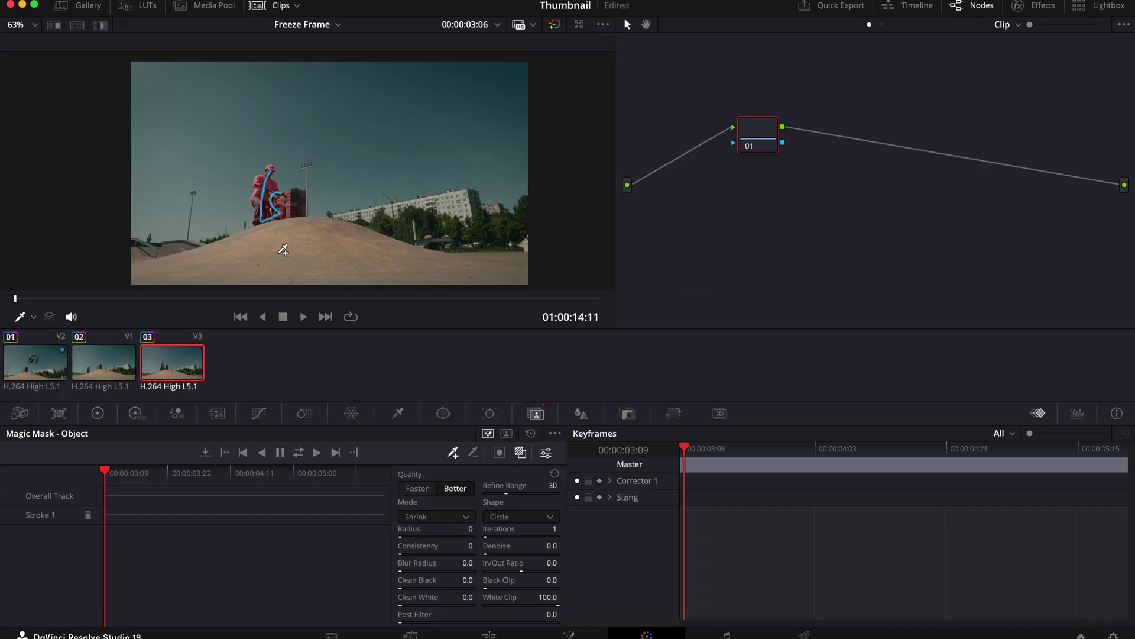
{"action": "key", "text": "space"}
{"action": "mouse_move", "coordinate": [291, 157]}
{"action": "left_mouse_down"}
{"action": "mouse_move", "coordinate": [311, 173]}
{"action": "mouse_move", "coordinate": [288, 206]}
{"action": "left_mouse_up"}
{"action": "left_click", "coordinate": [298, 452]}
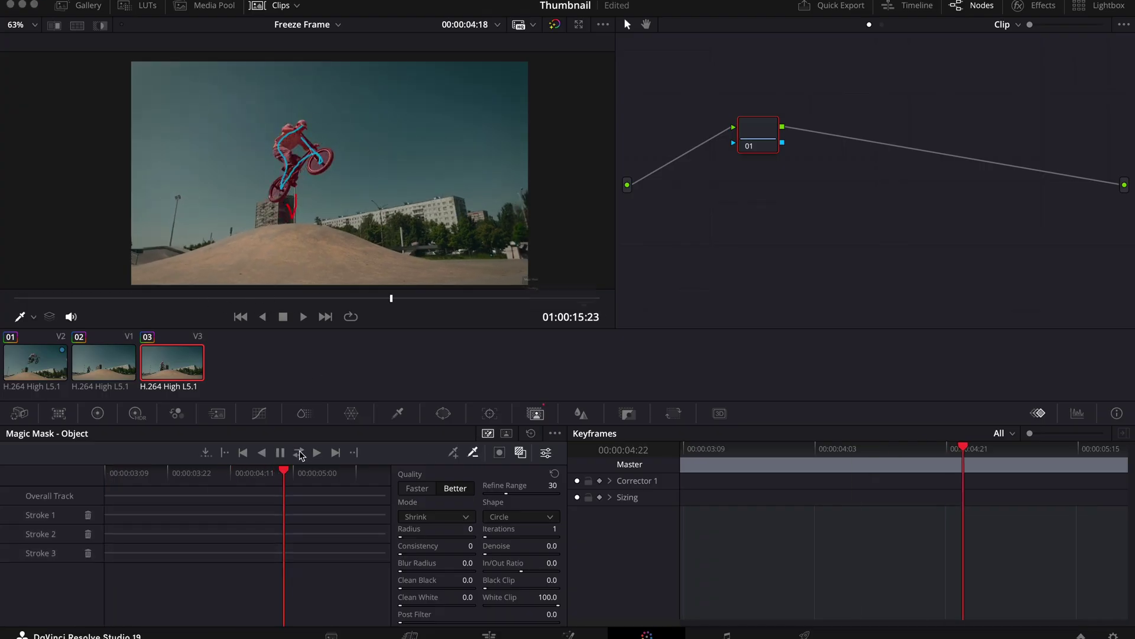
Add an Alpha Output so the Video 3 rider mask feeds the clip's alpha.
{"action": "right_click", "coordinate": [820, 193]}
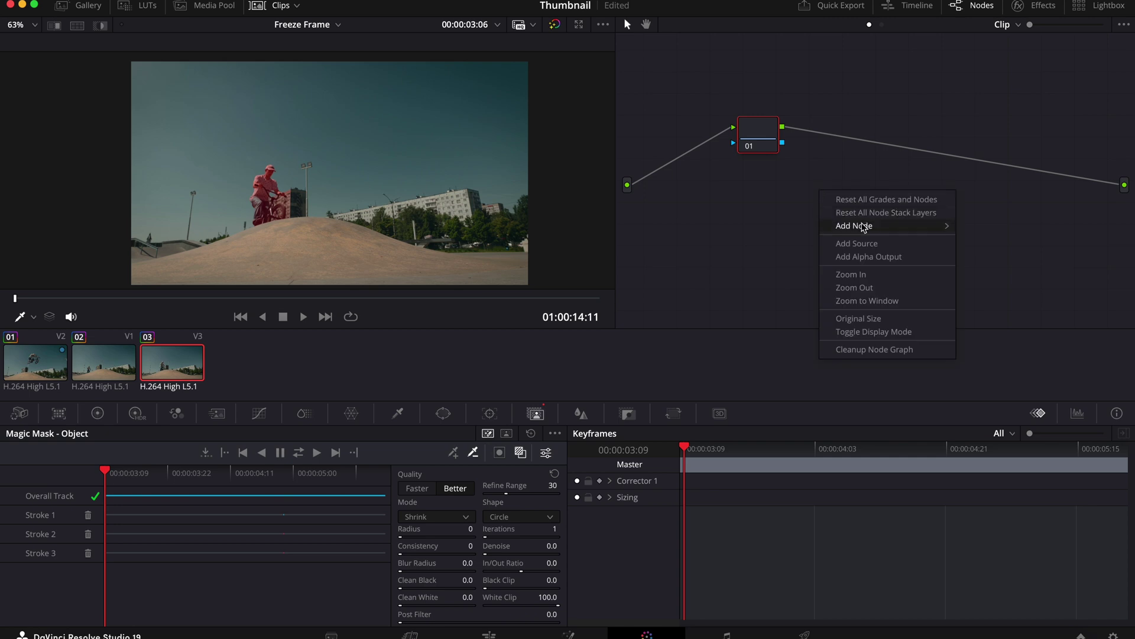
{"action": "left_click", "coordinate": [865, 261]}
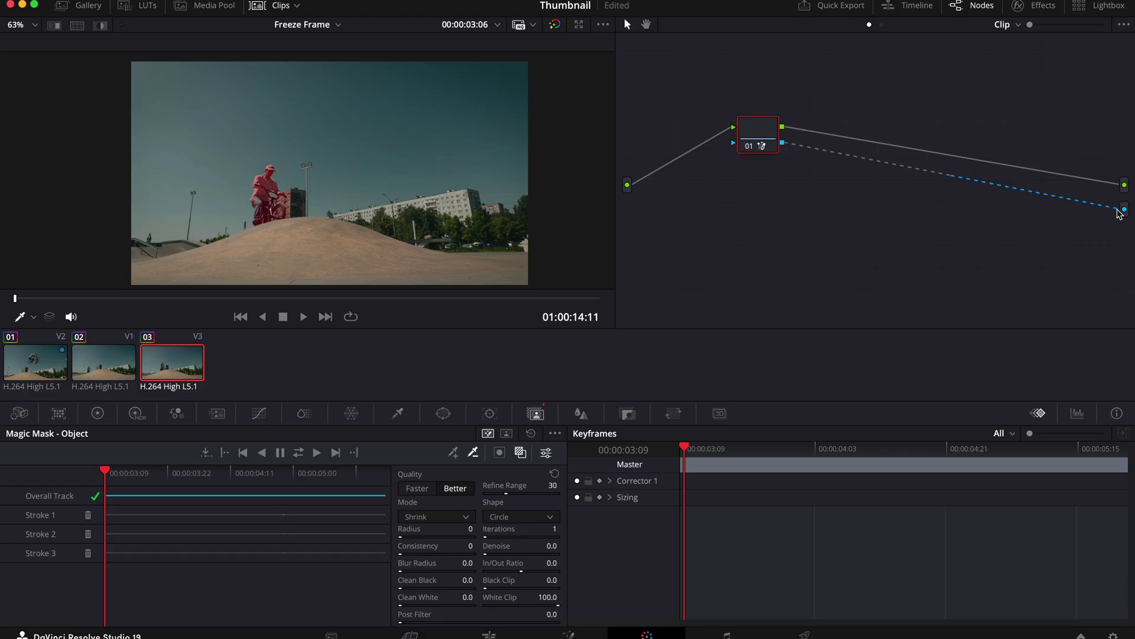
Play the edit from the start, then park on the frozen rider frame.
{"action": "left_click", "coordinate": [502, 634]}
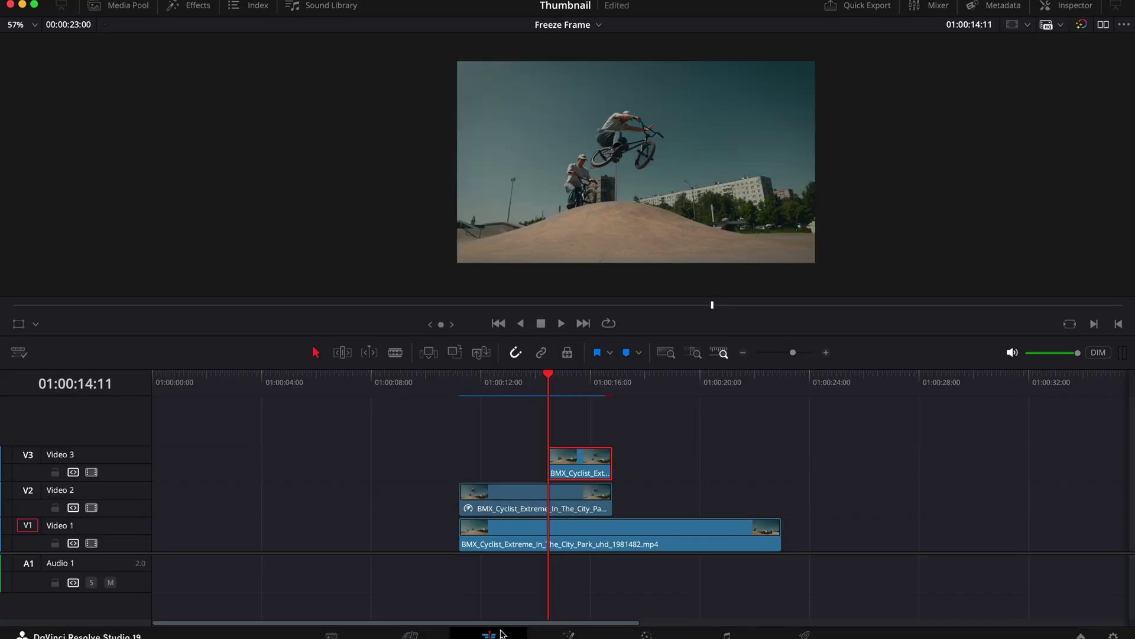
{"action": "left_click", "coordinate": [462, 381]}
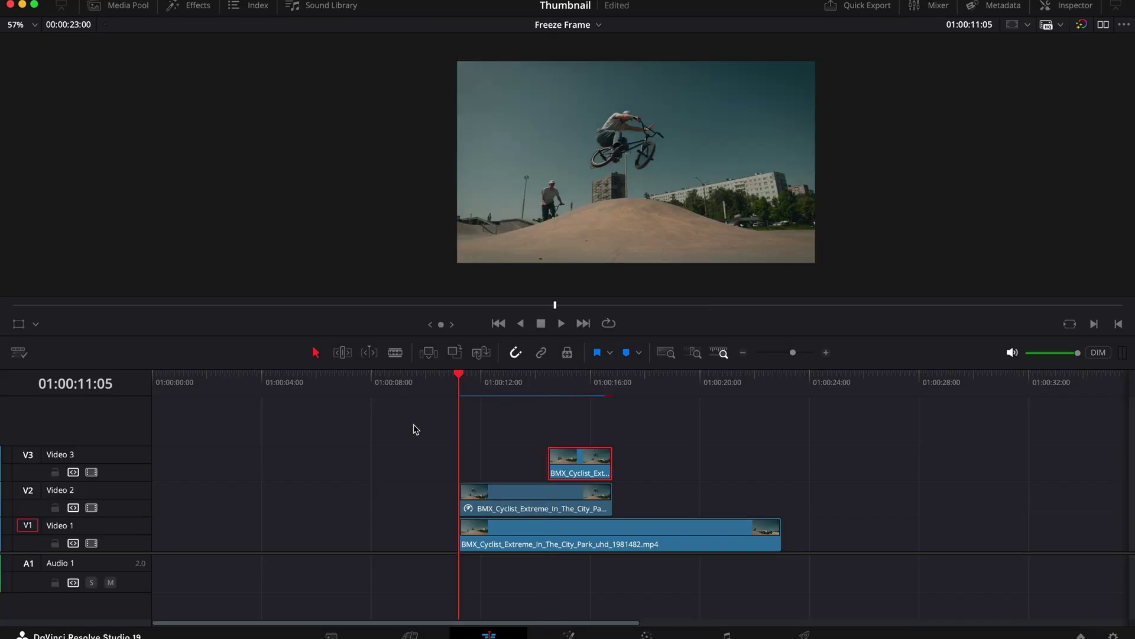
{"action": "key", "text": "space"}
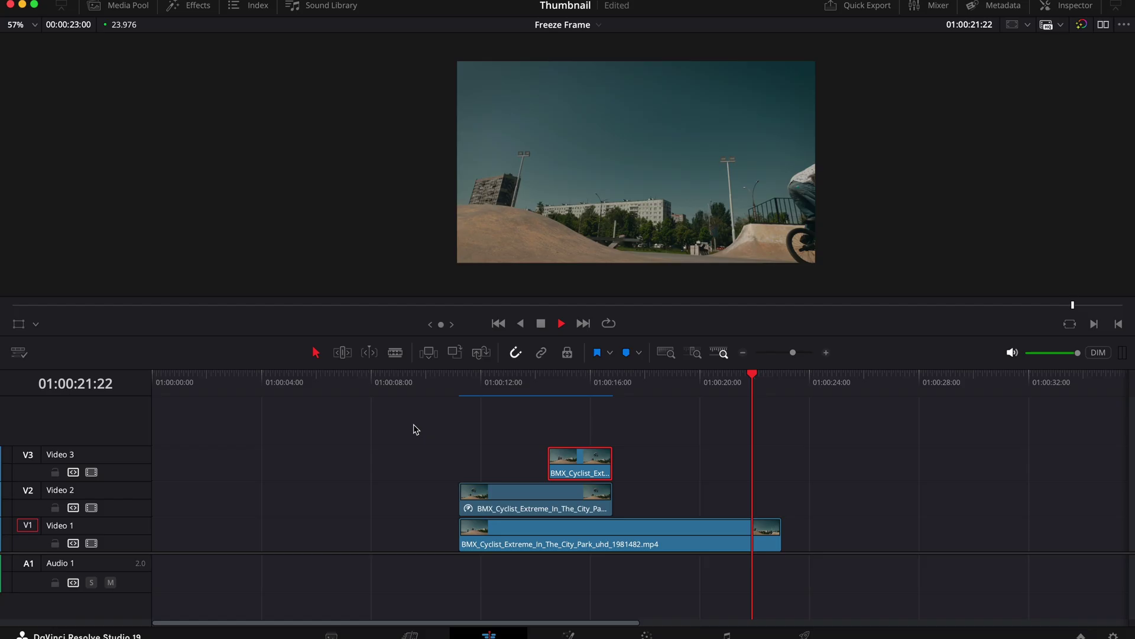
{"action": "left_click_drag", "start_coordinate": [538, 384], "coordinate": [496, 392]}
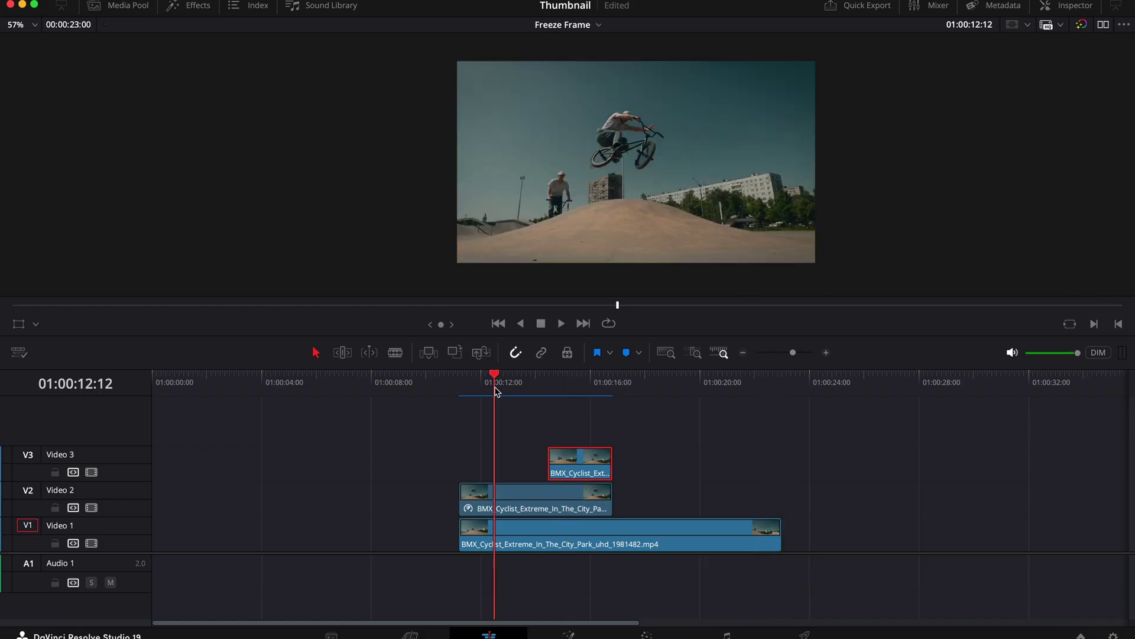
Refine the Video 2 frozen rider's Magic Mask with extra strokes on the Color page.
{"action": "left_click", "coordinate": [645, 634]}
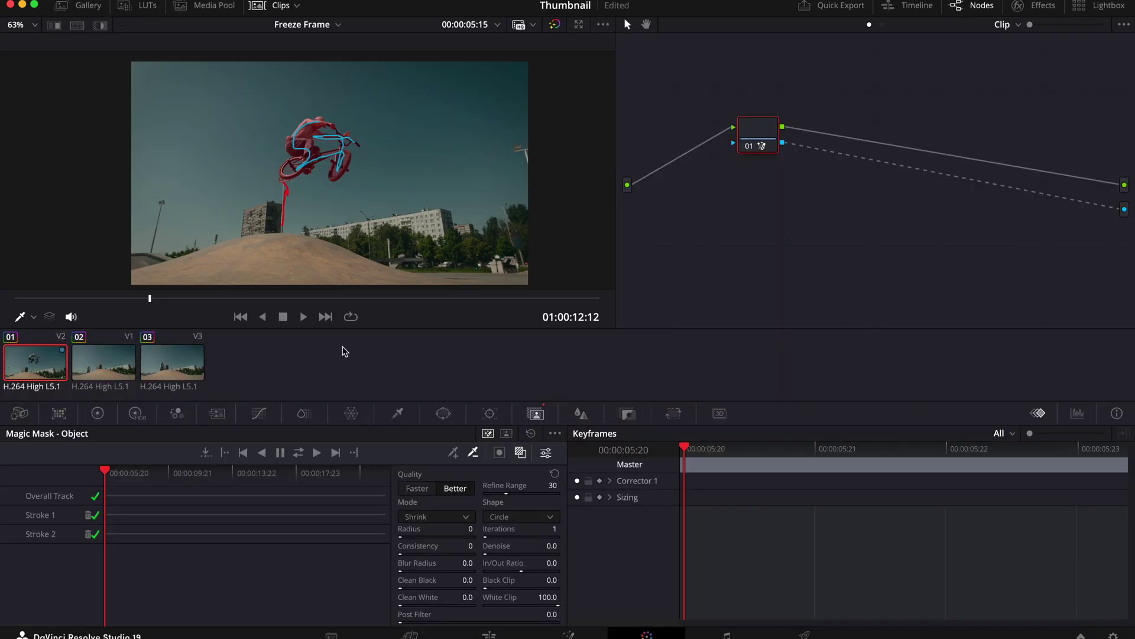
{"action": "scroll", "coordinate": [329, 231], "scroll_direction": "up", "scroll_amount": 3}
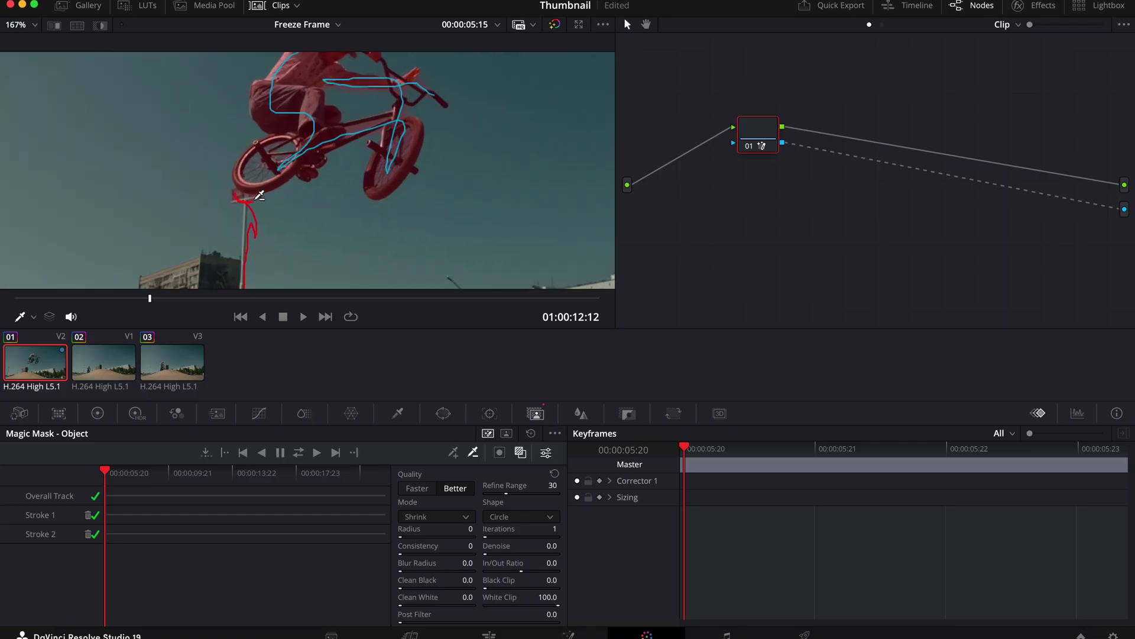
{"action": "left_click_drag", "start_coordinate": [260, 194], "coordinate": [260, 193]}
{"action": "scroll", "coordinate": [301, 194], "scroll_direction": "down", "scroll_amount": 3}
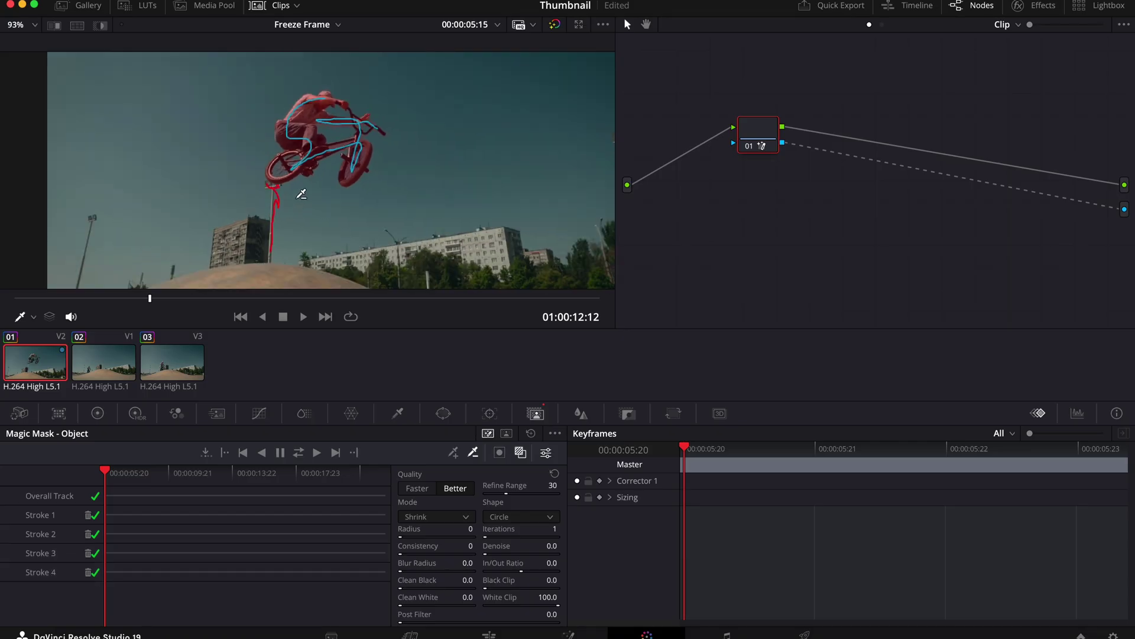
Return to the Edit page with Shift+4 and play back the freeze-frame composite.
{"action": "key", "text": "shift+4"}
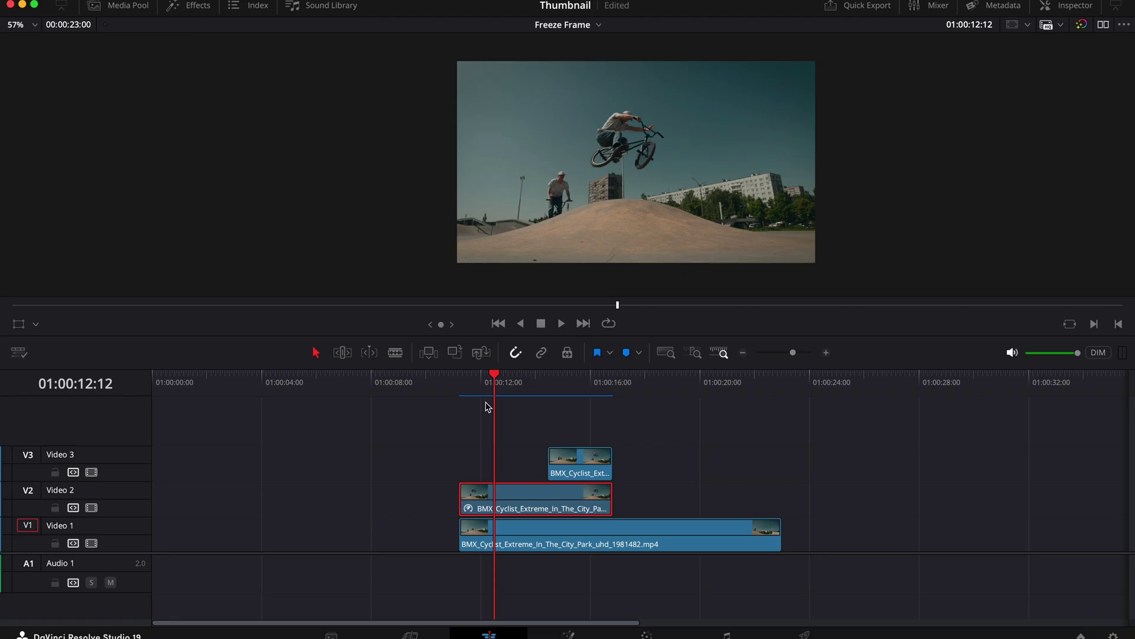
{"action": "key", "text": "space"}
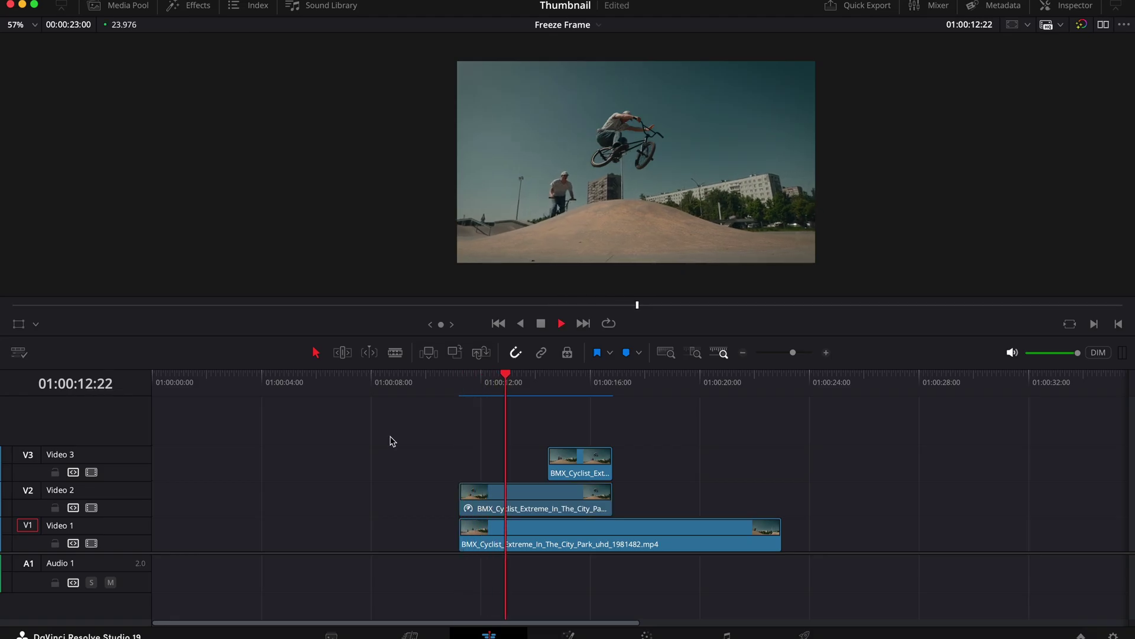